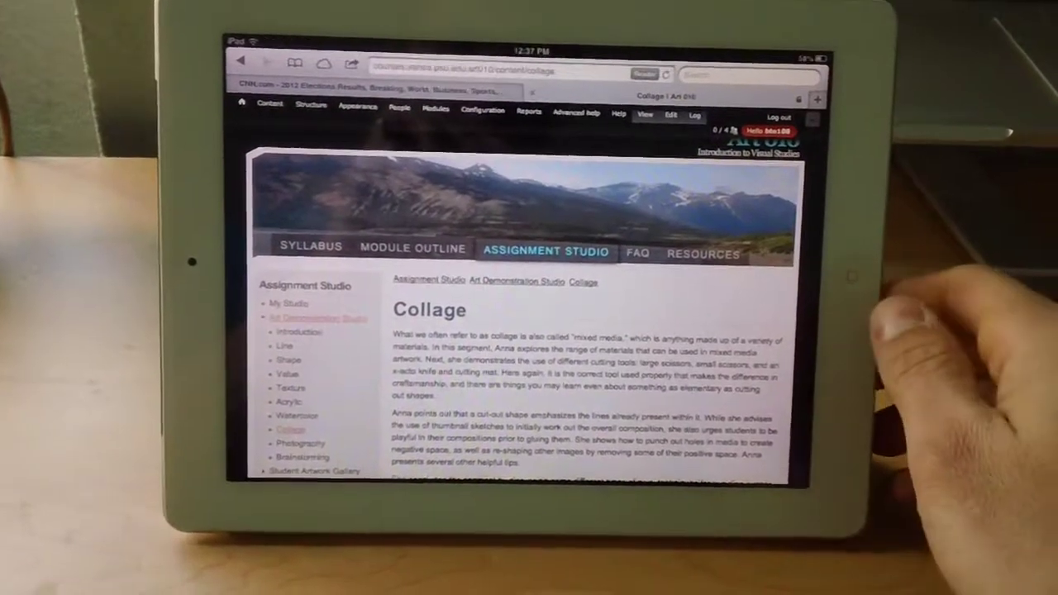
scroll(736, 372, down, 5)
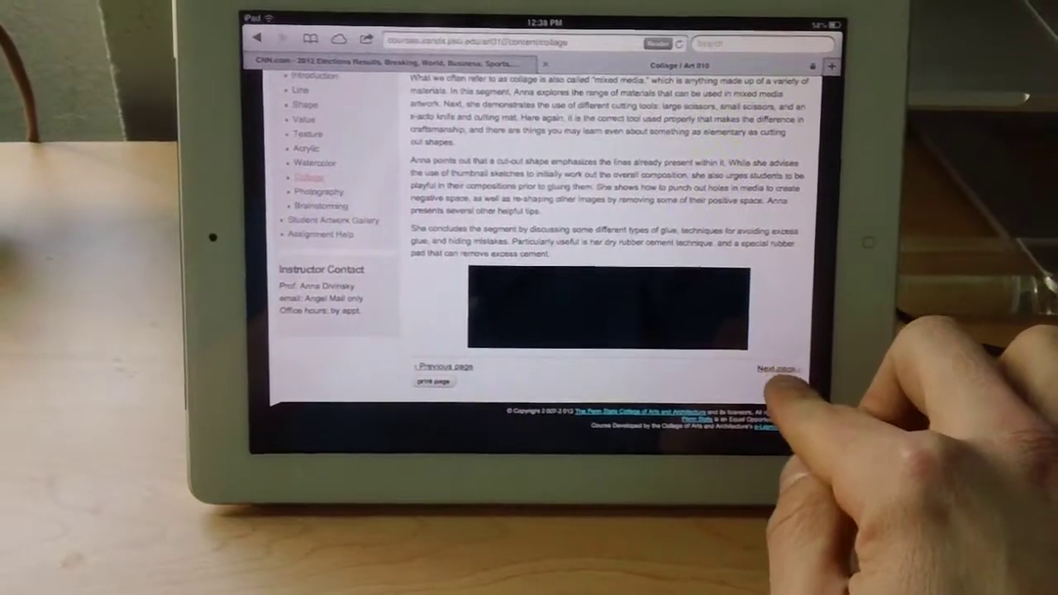
Follow the Collage page's next-page link to the Photography page
click(775, 369)
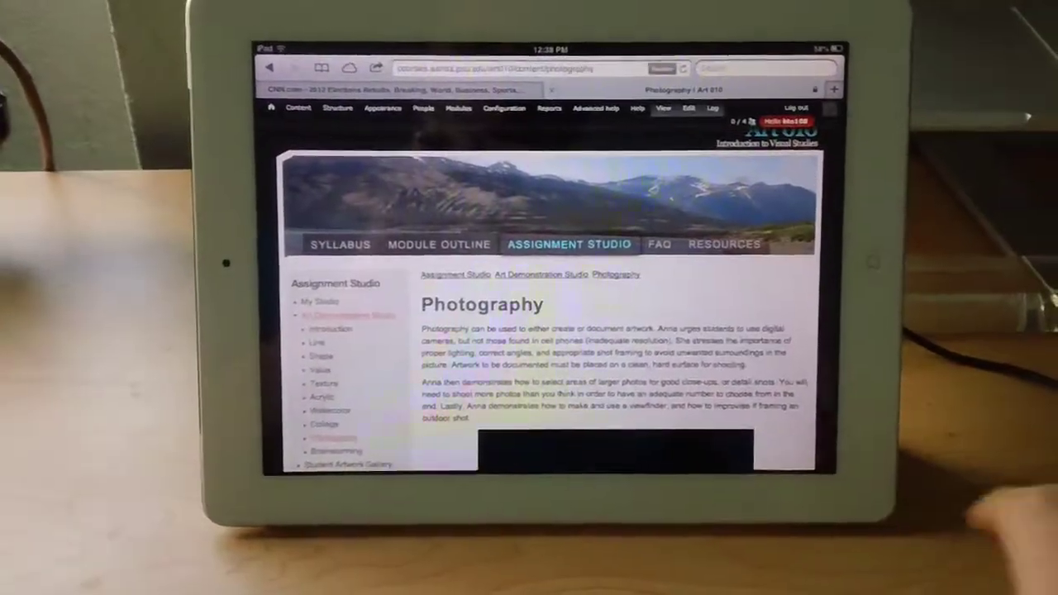
scroll(703, 372, down, 5)
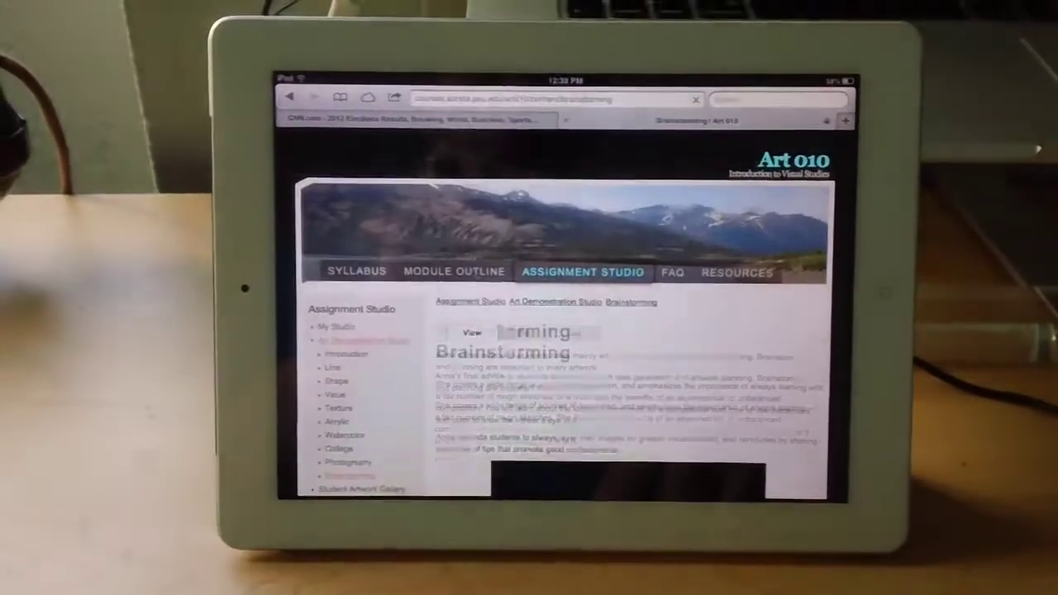
scroll(678, 397, down, 5)
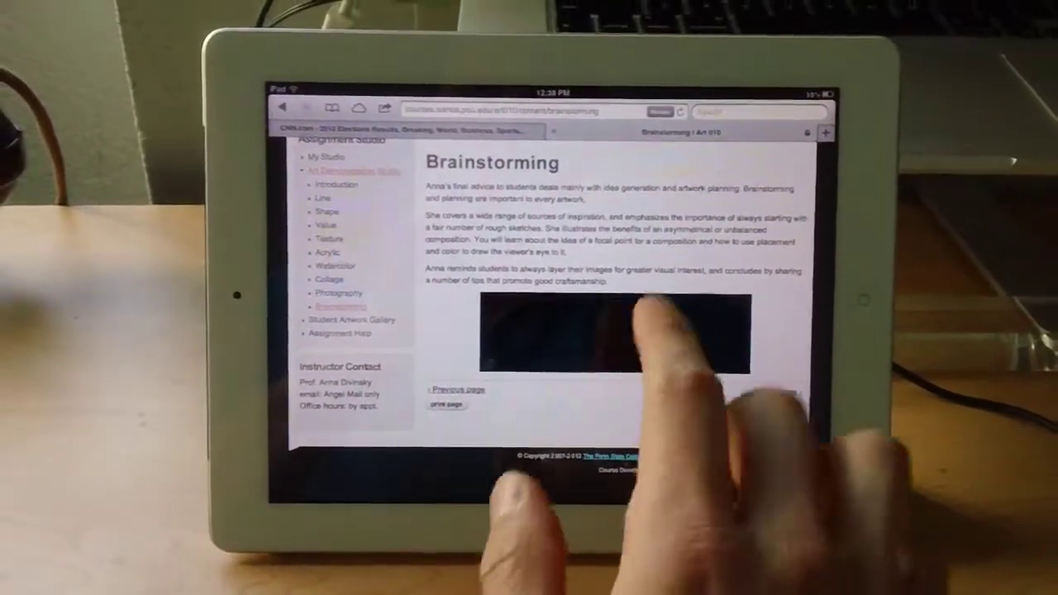
scroll(620, 289, up, 5)
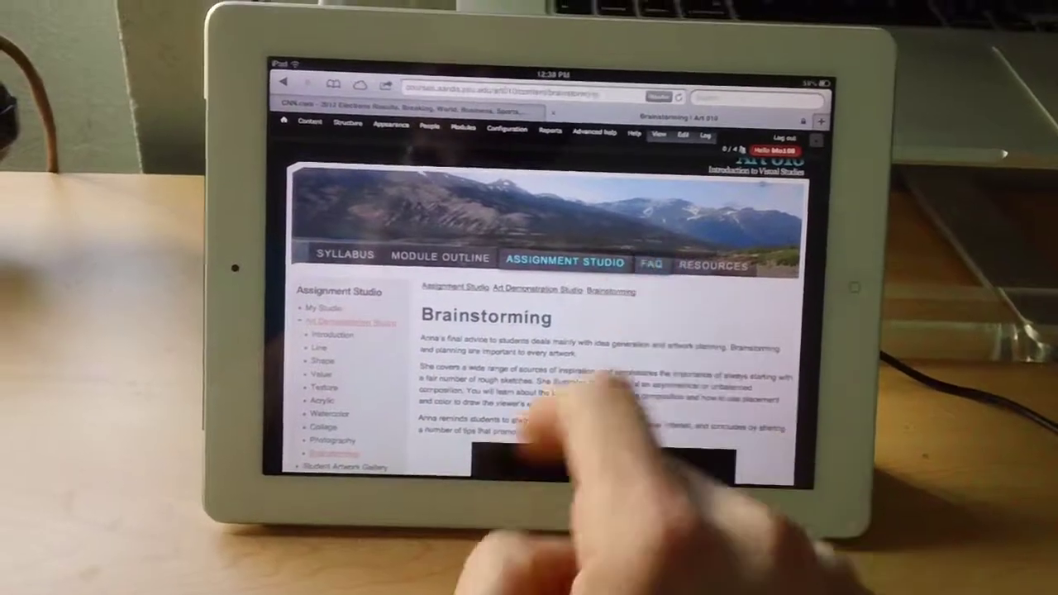
Open the course's Frequently-Asked Questions page from the site navigation
click(651, 263)
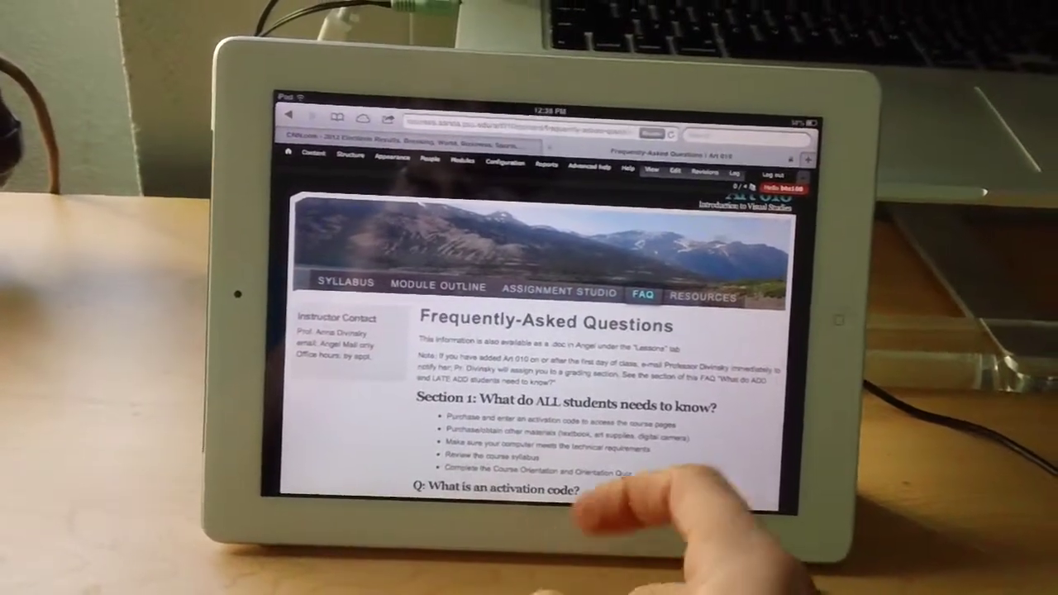
scroll(727, 429, down, 3)
scroll(728, 430, down, 5)
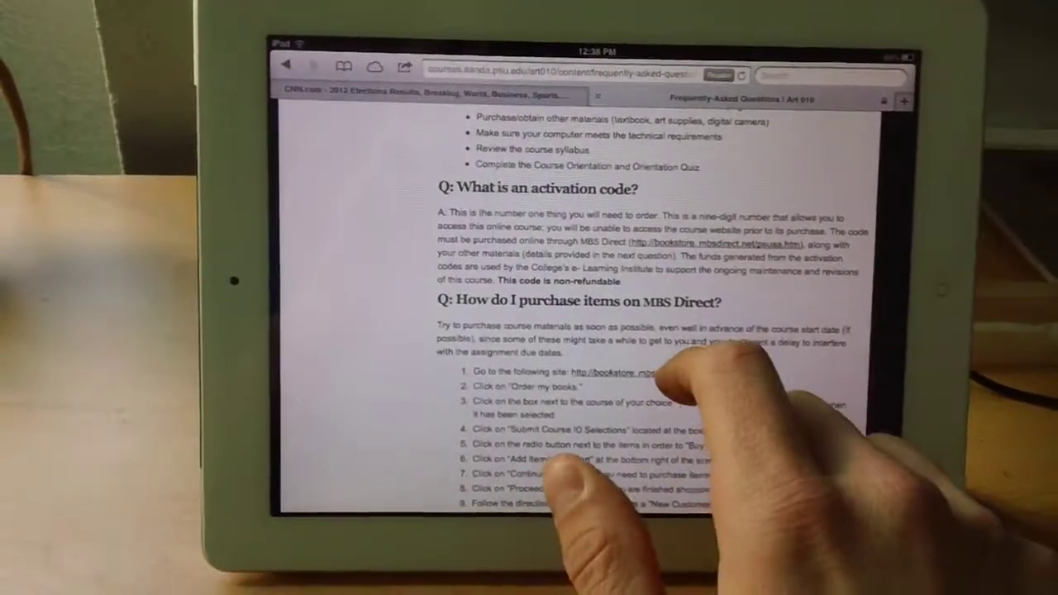
Read the FAQ's textbook and art-supply lists, then advance to Resources via the edge buttons
click(645, 395)
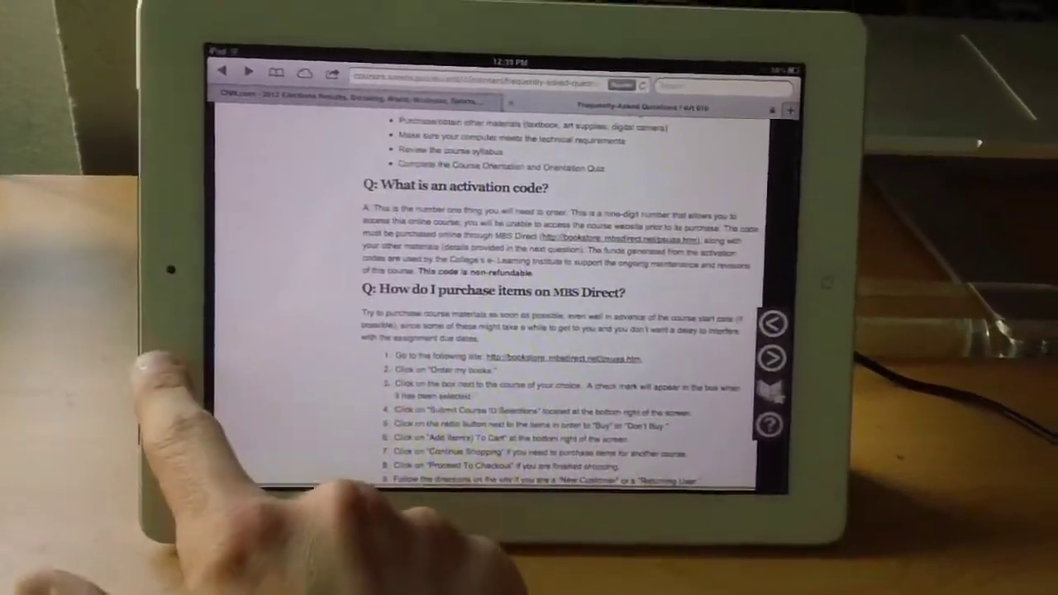
scroll(463, 372, down, 4)
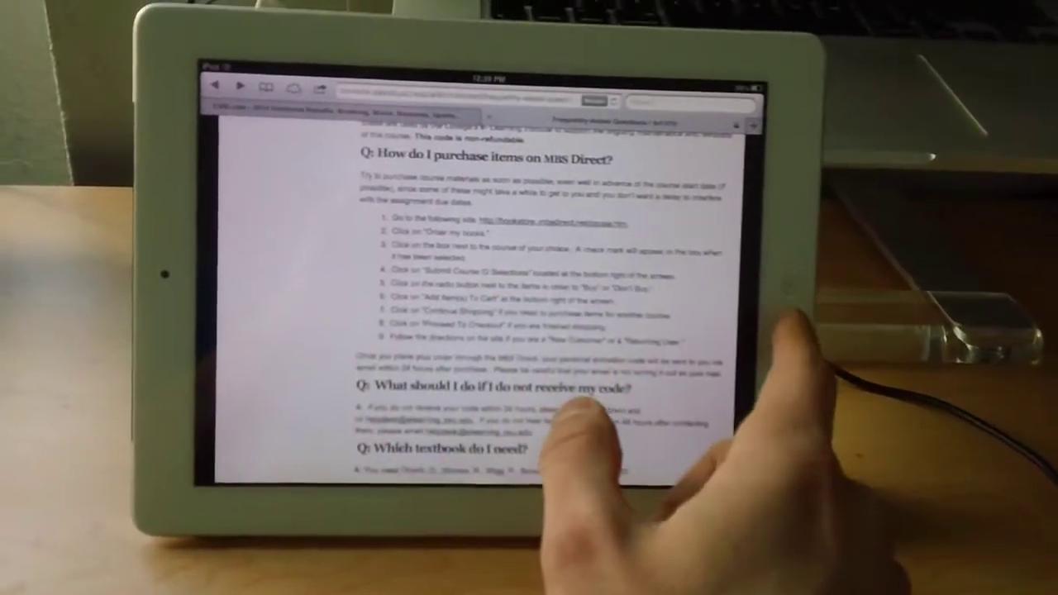
scroll(496, 347, down, 2)
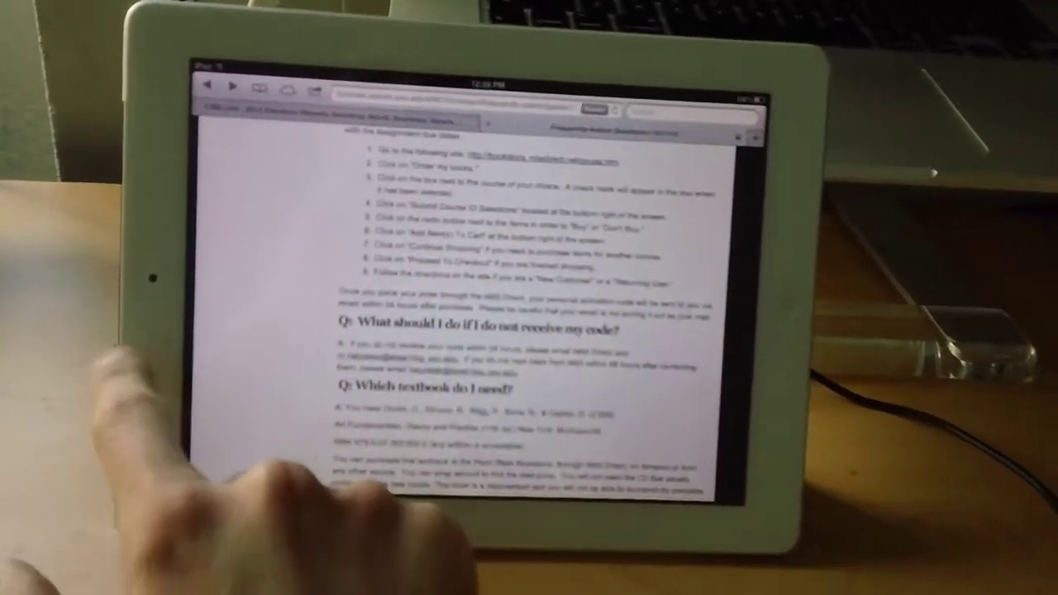
scroll(529, 372, down, 3)
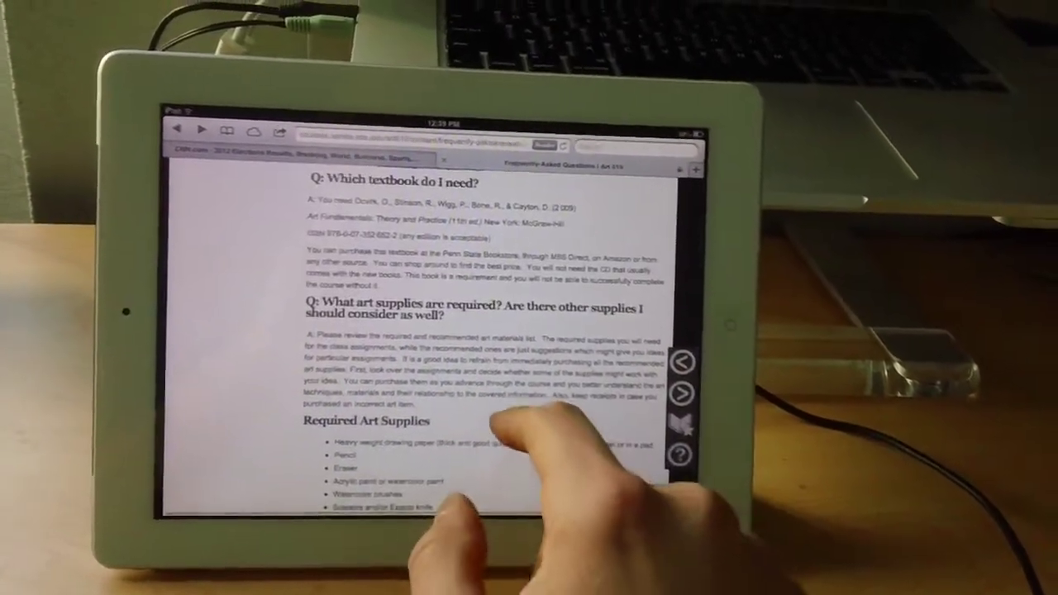
scroll(529, 372, down, 3)
click(165, 389)
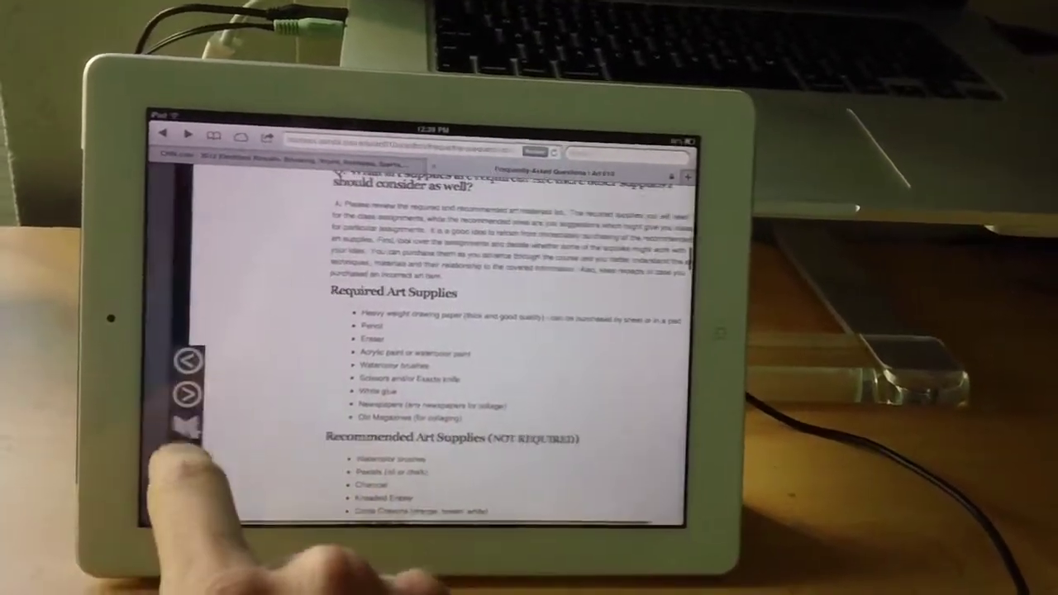
click(163, 364)
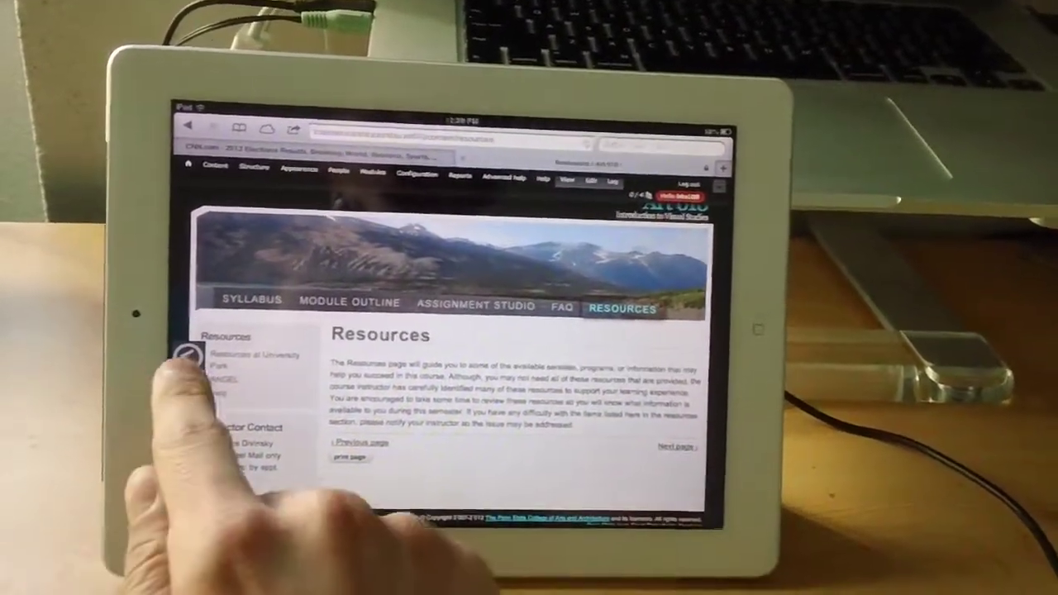
Advance through Resources at University Park and ANGEL to the Reporting Technical Problems Help page
click(248, 369)
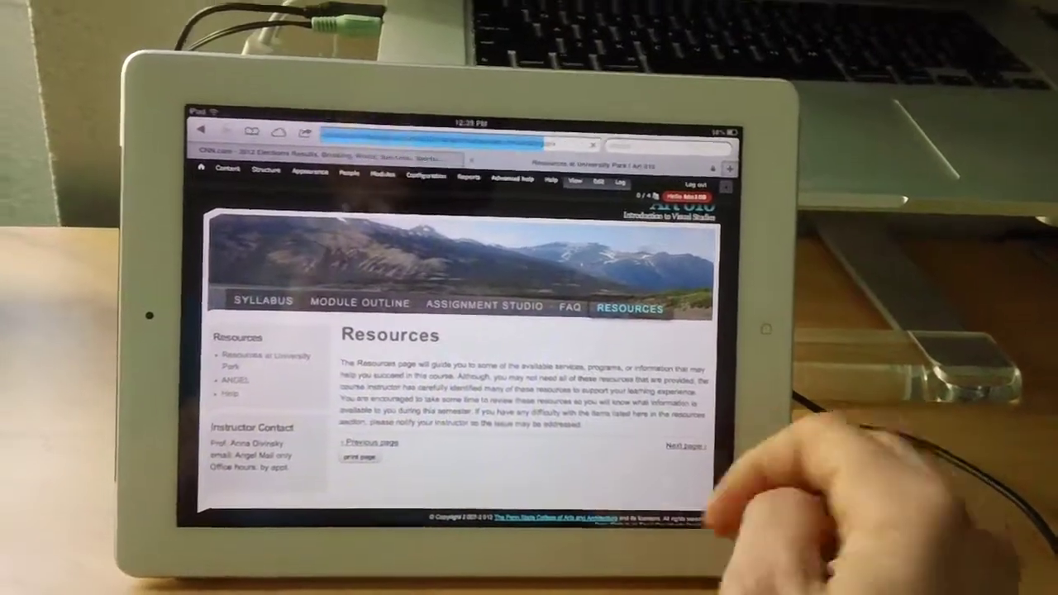
scroll(678, 372, down, 2)
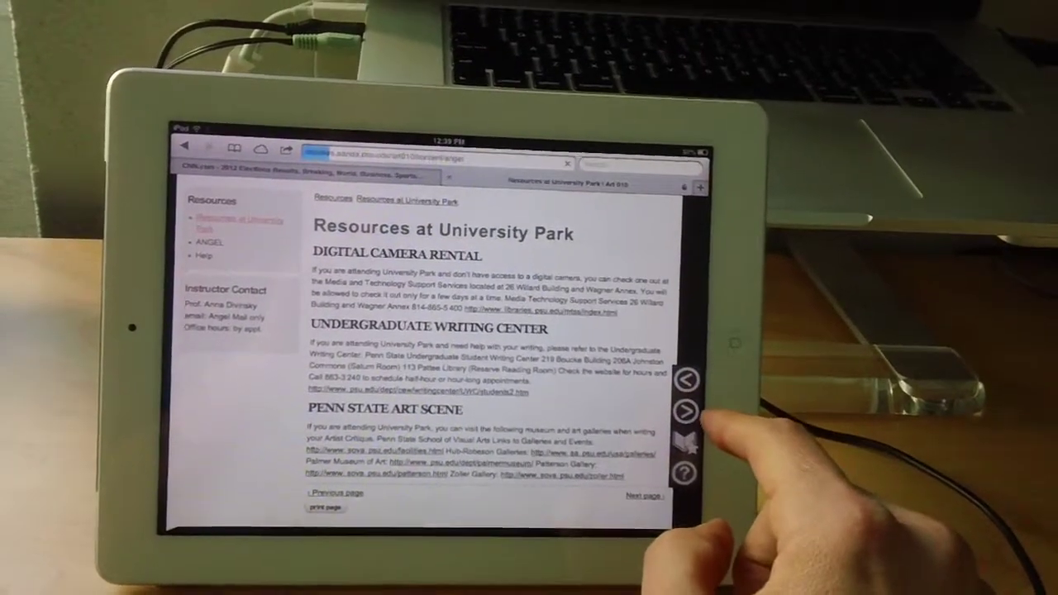
click(686, 414)
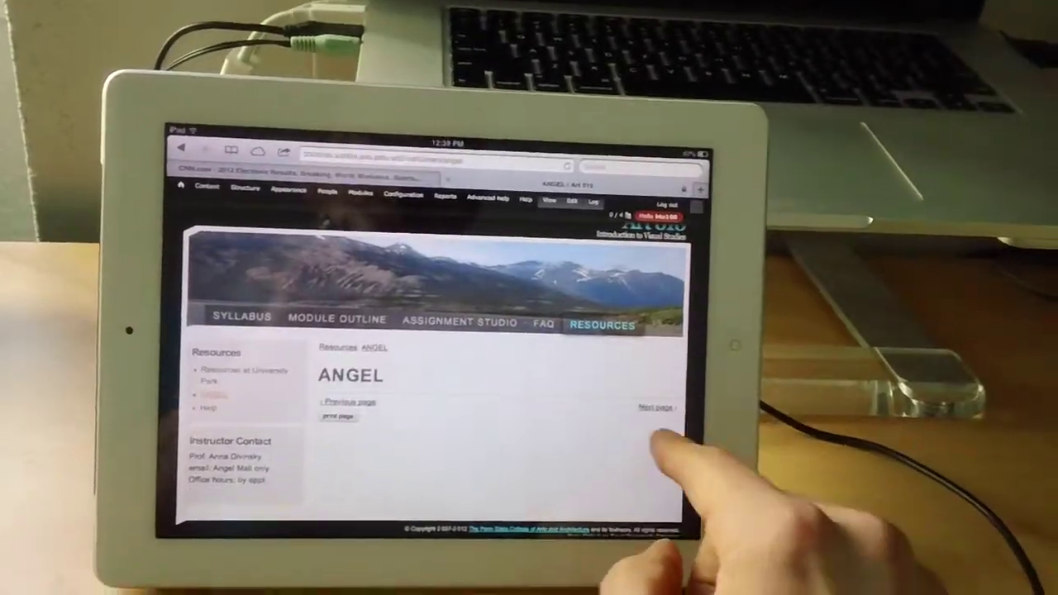
click(686, 430)
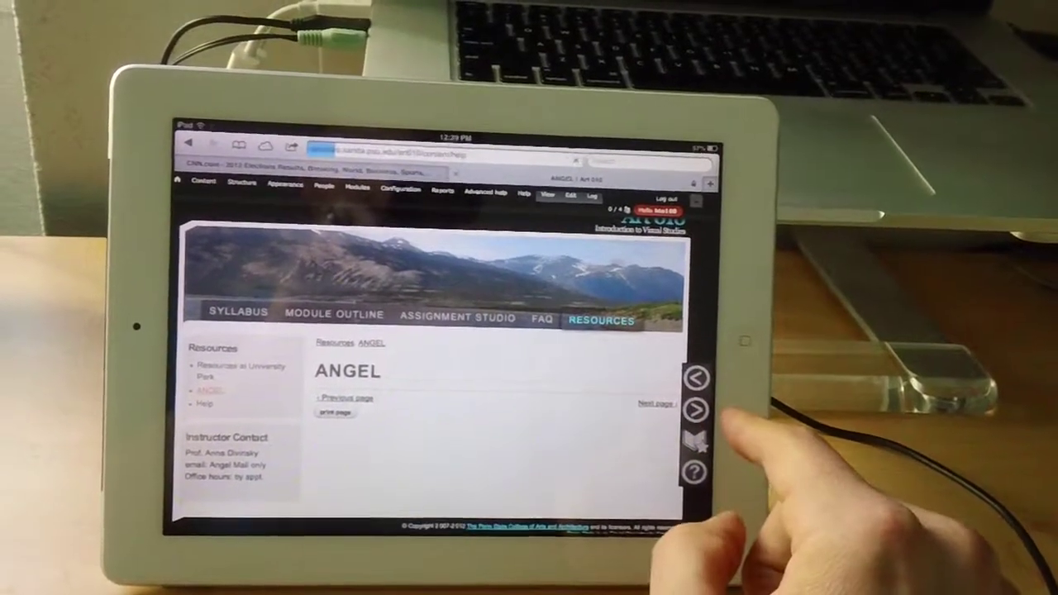
scroll(579, 396, down, 3)
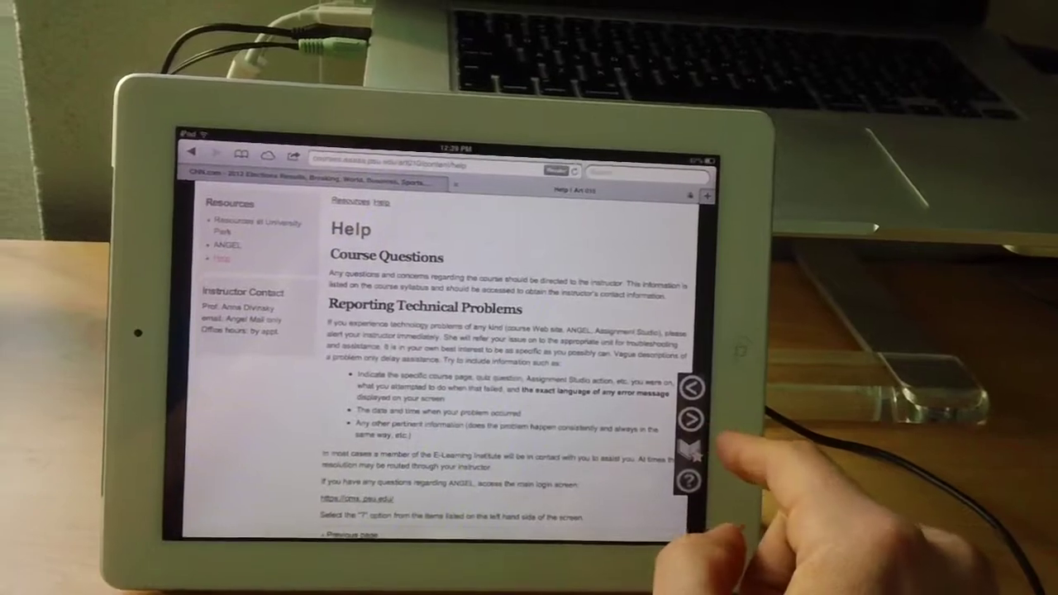
scroll(578, 413, up, 4)
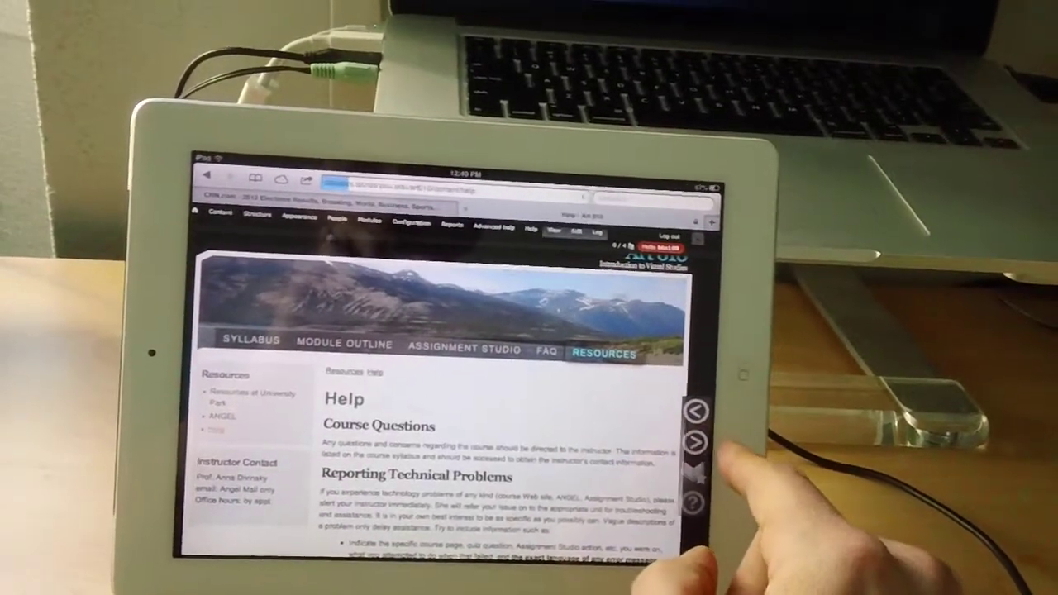
click(694, 463)
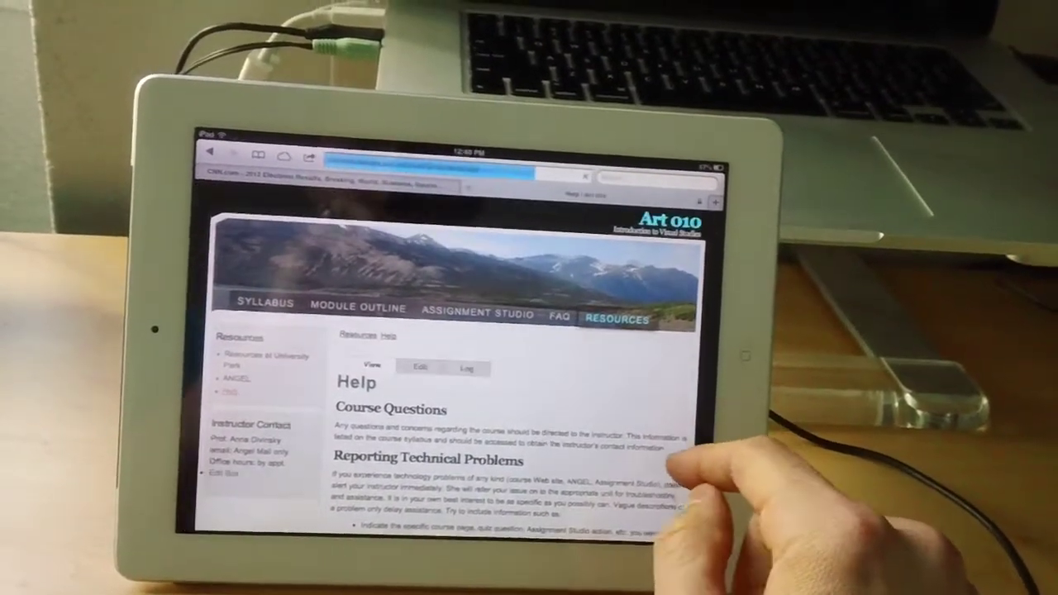
scroll(529, 430, down, 5)
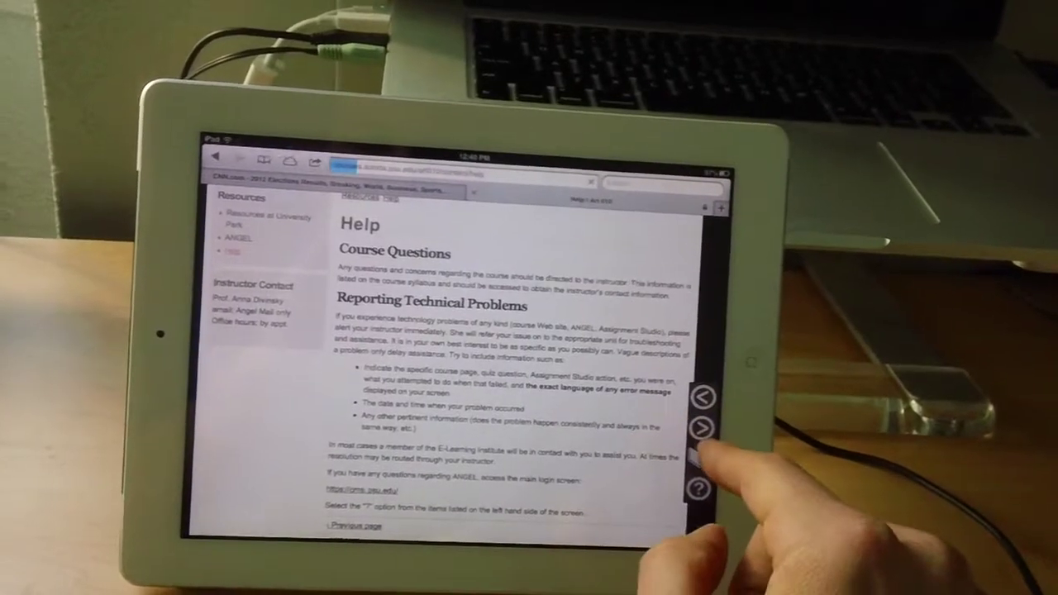
click(701, 427)
scroll(529, 397, down, 5)
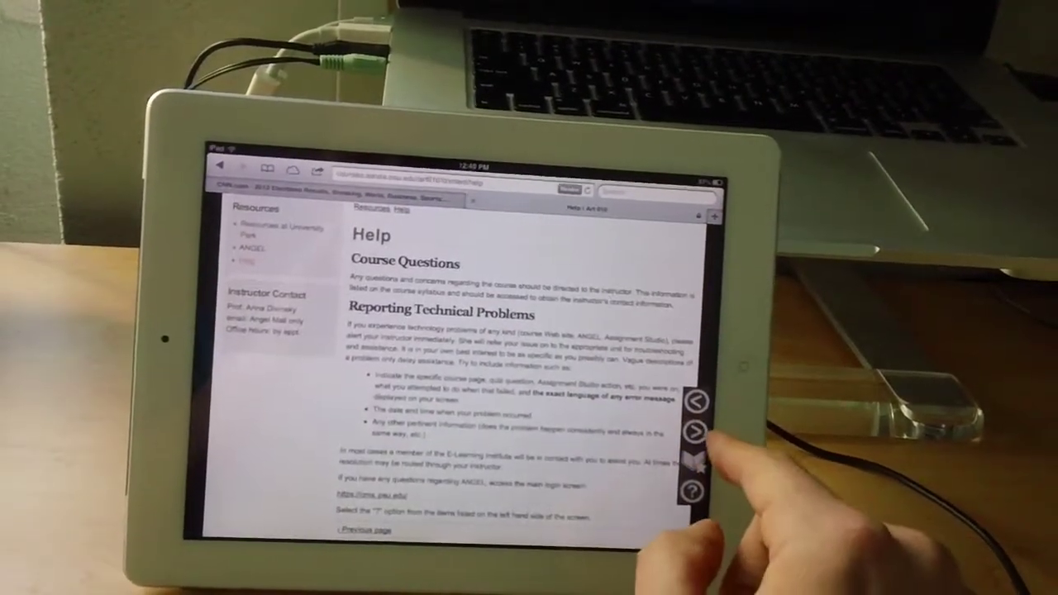
scroll(662, 454, up, 5)
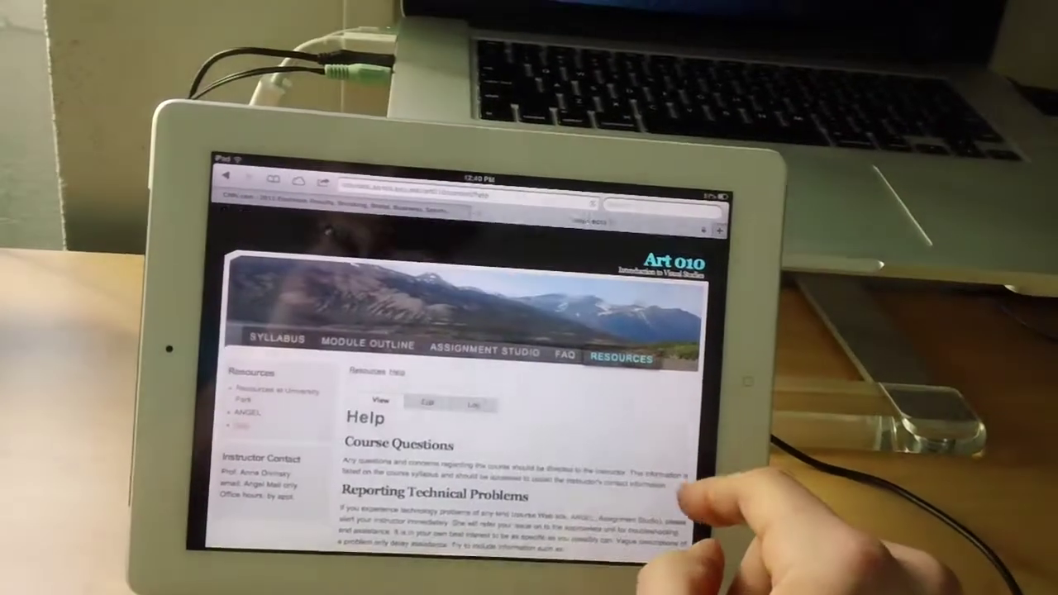